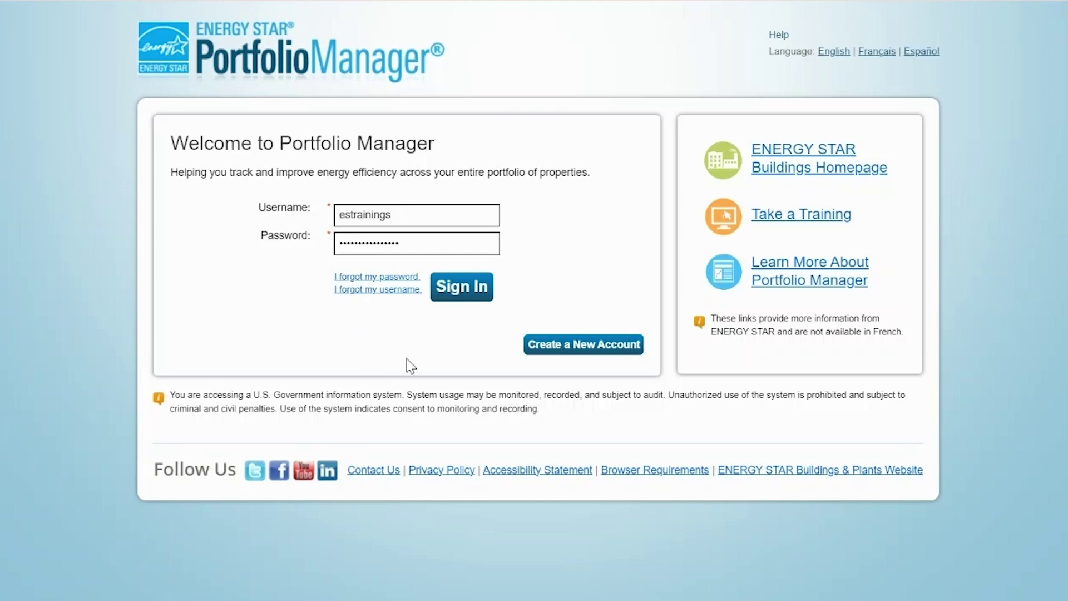
# Sign in to Portfolio Manager with the account's username and password.
pyautogui.click(460, 287)
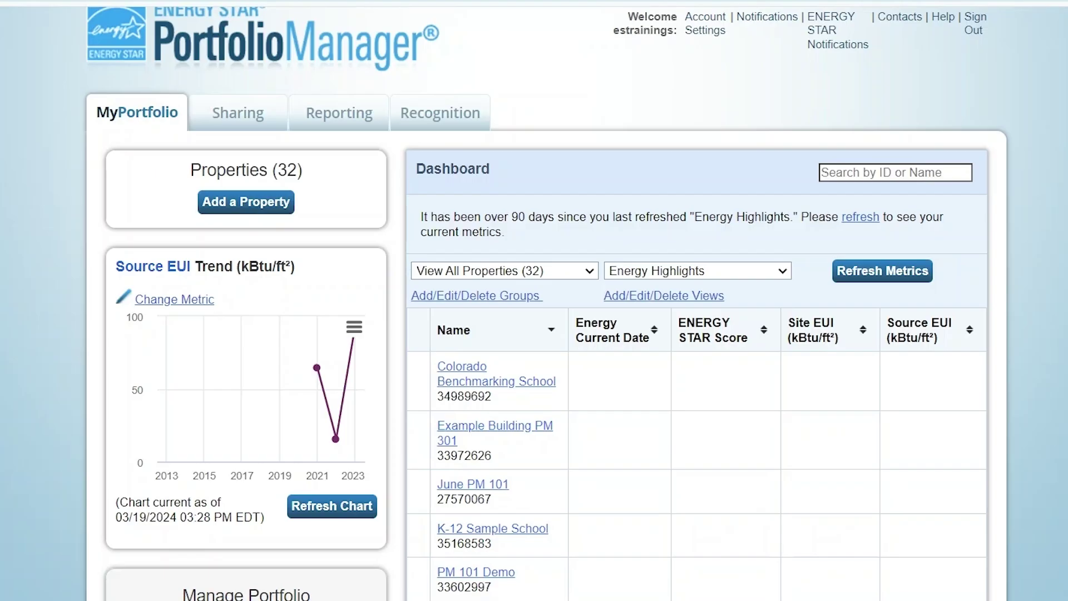
# Start a new report template named 'The template' with a Current Year timeframe for Energy.
pyautogui.click(358, 118)
pyautogui.scroll(-2, 882, 418)
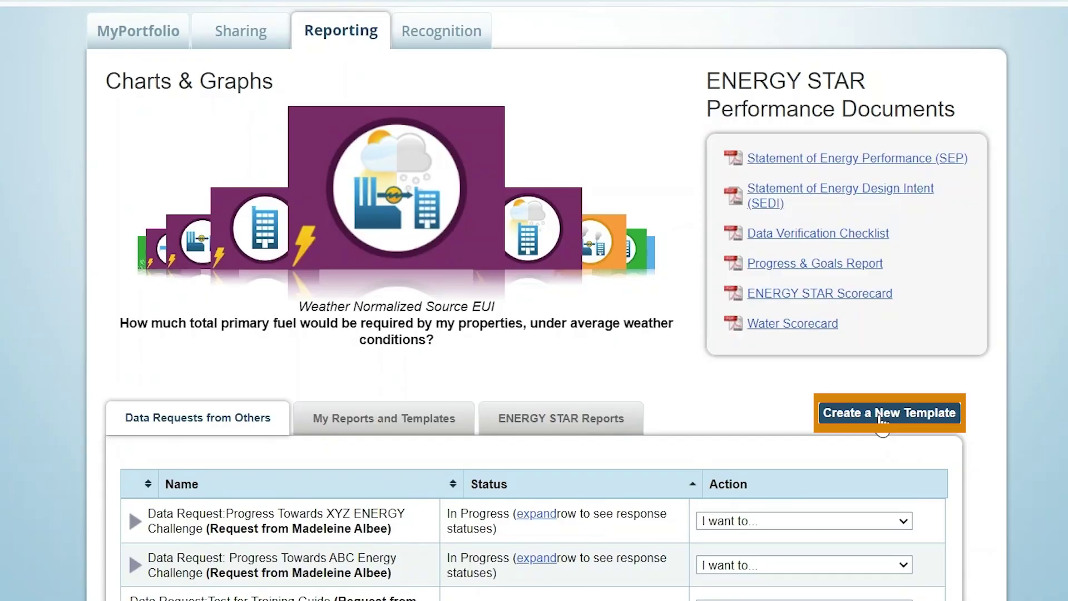
pyautogui.click(882, 419)
pyautogui.write('The te')
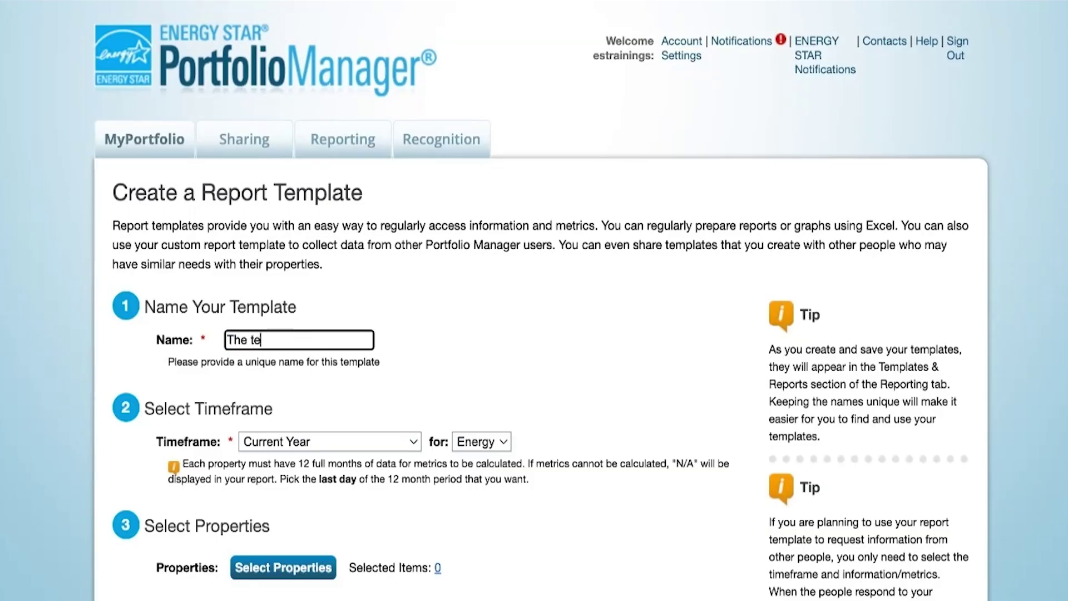
pyautogui.write('mplate')
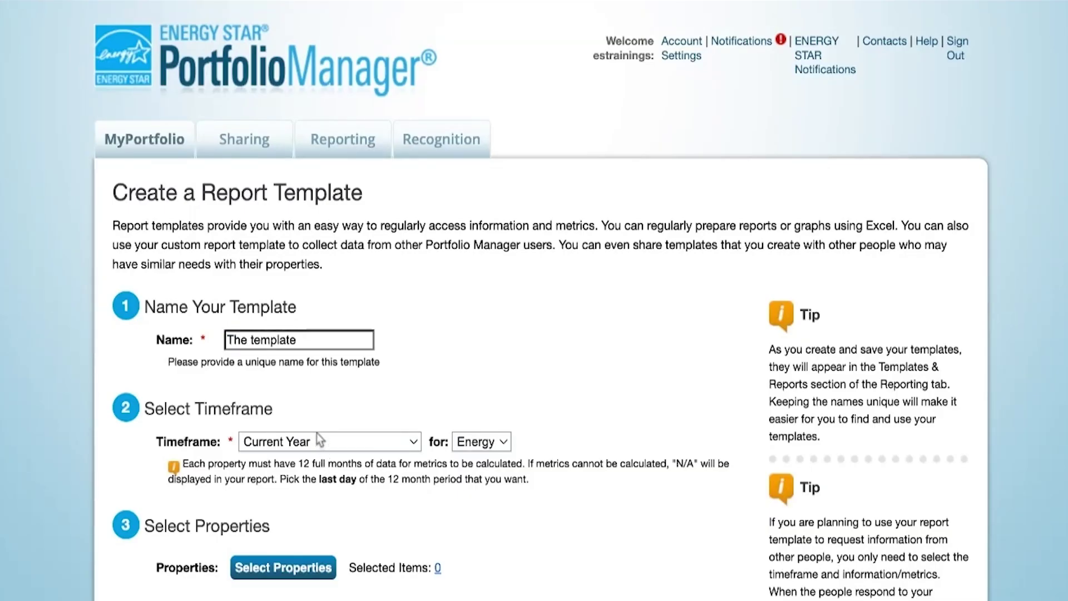
pyautogui.click(415, 440)
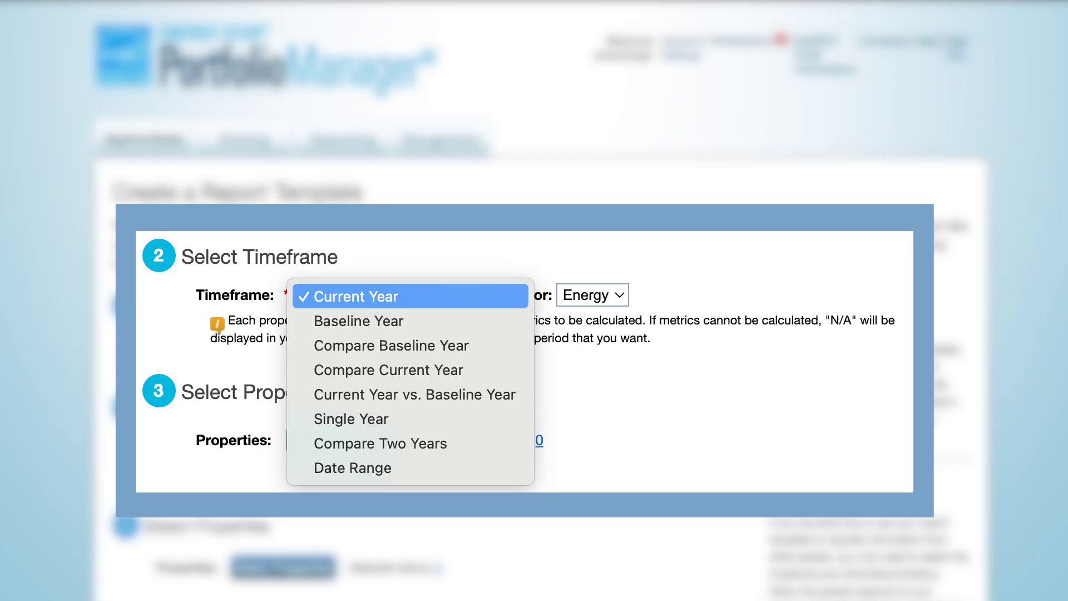
pyautogui.click(593, 295)
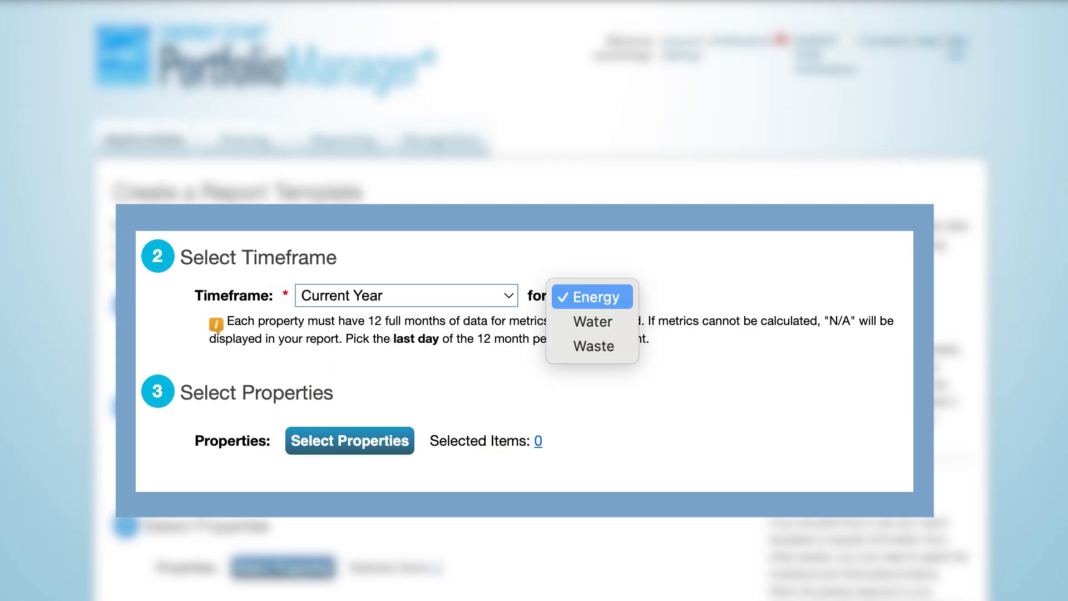
pyautogui.click(592, 296)
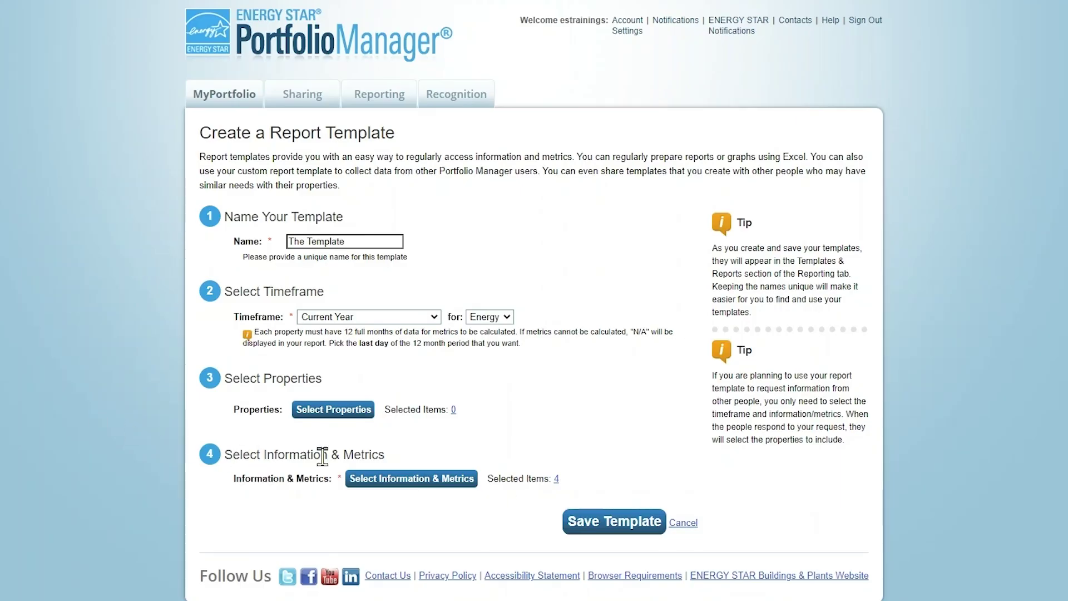
# Select Colorado Benchmarking School, Example Building PM 301 and June PM 101 as the template's properties.
pyautogui.click(348, 415)
pyautogui.click(146, 170)
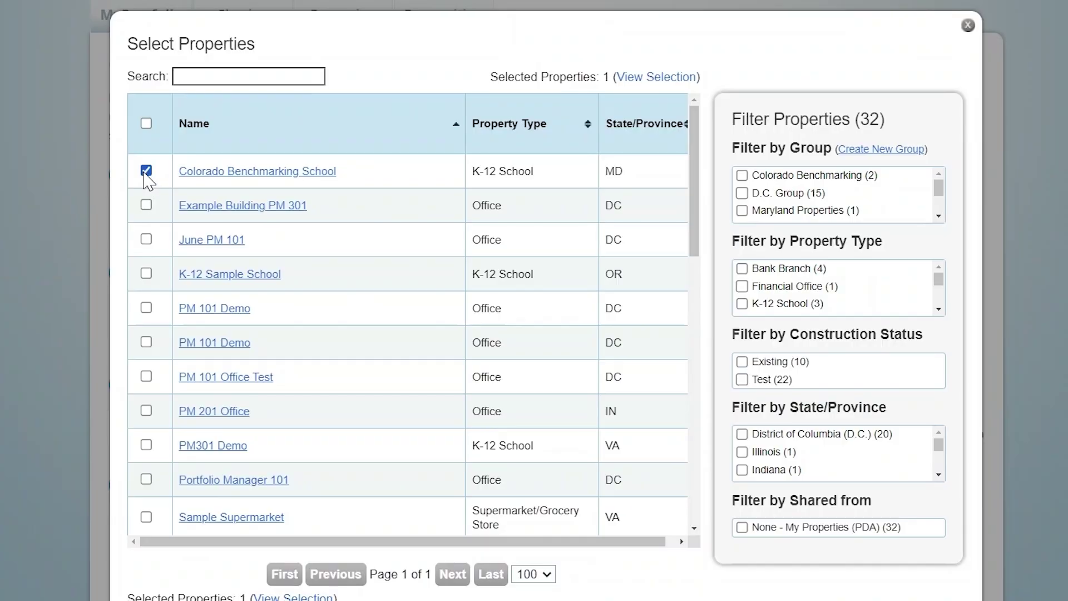
pyautogui.click(146, 204)
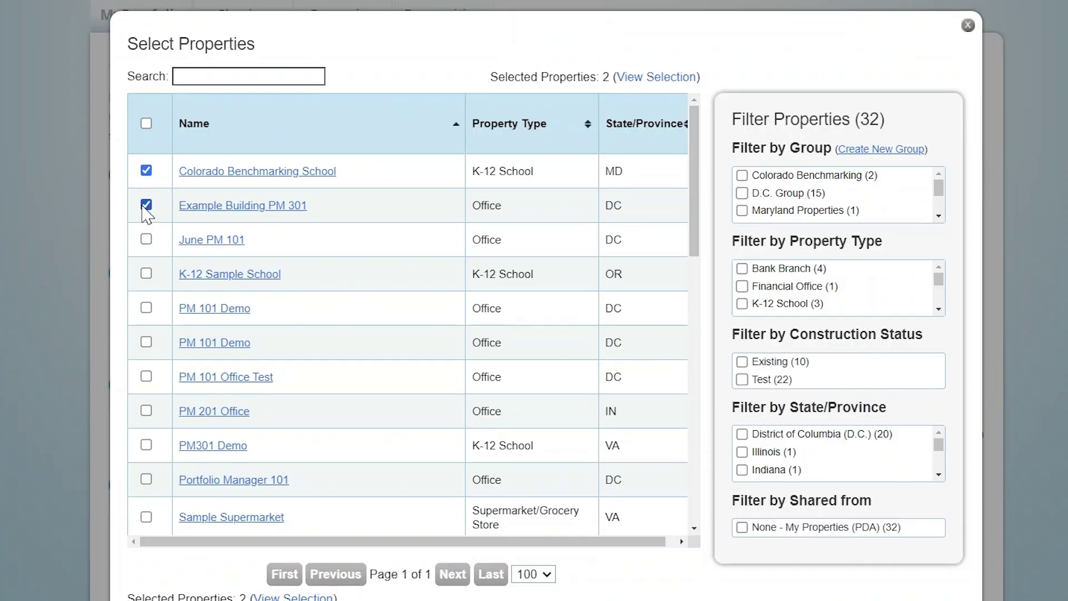
pyautogui.click(146, 239)
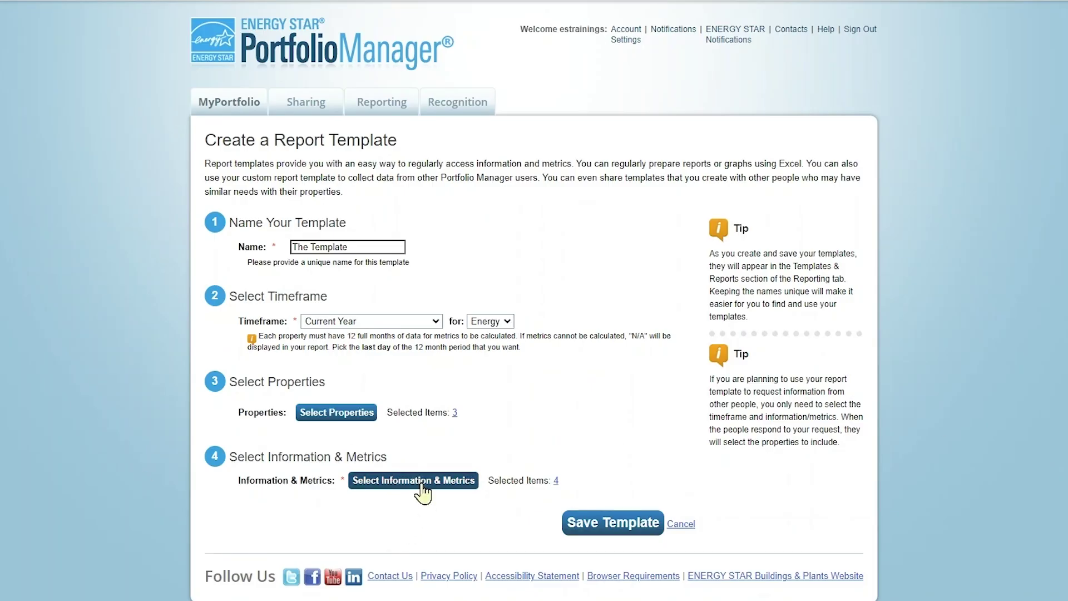
# Add Address 1, Address 2, City, County, State/Province, Postal Code and Country to the template.
pyautogui.click(422, 485)
pyautogui.click(469, 209)
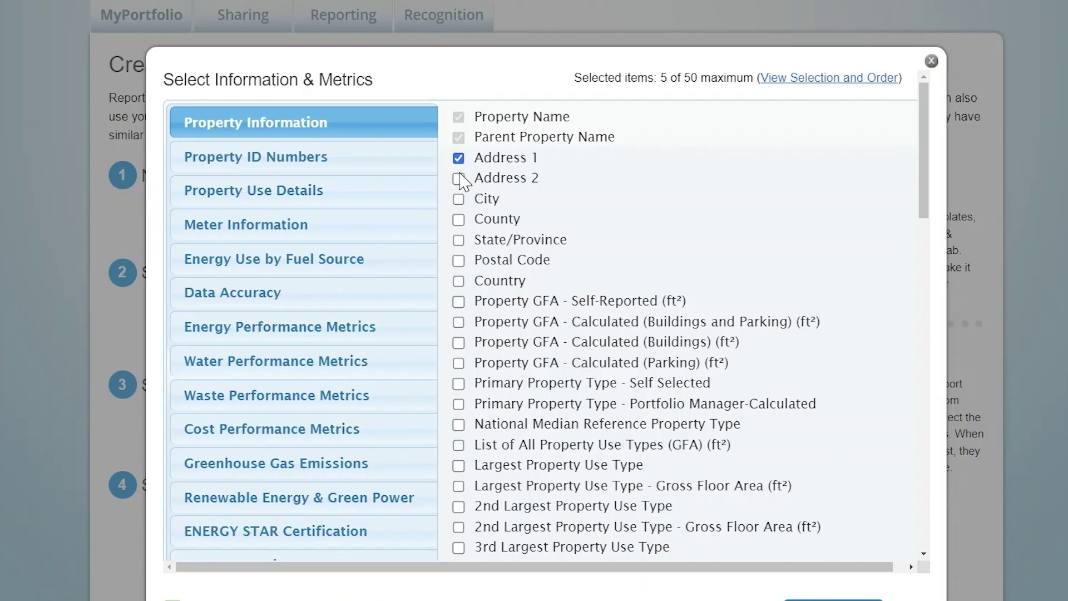
pyautogui.click(459, 178)
pyautogui.click(459, 199)
pyautogui.click(459, 220)
pyautogui.click(460, 240)
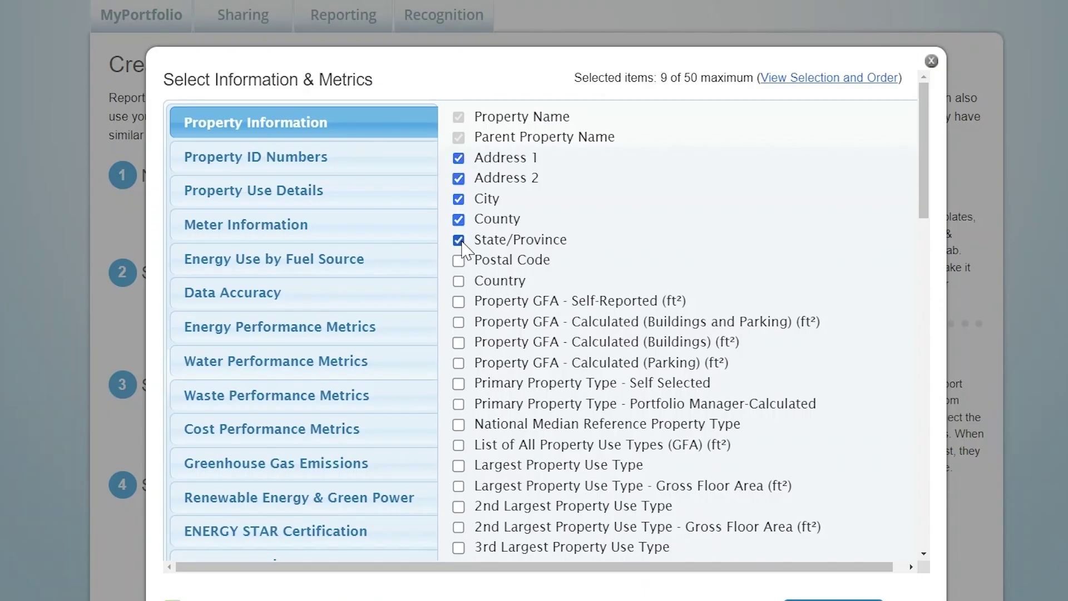
pyautogui.click(459, 260)
pyautogui.click(458, 281)
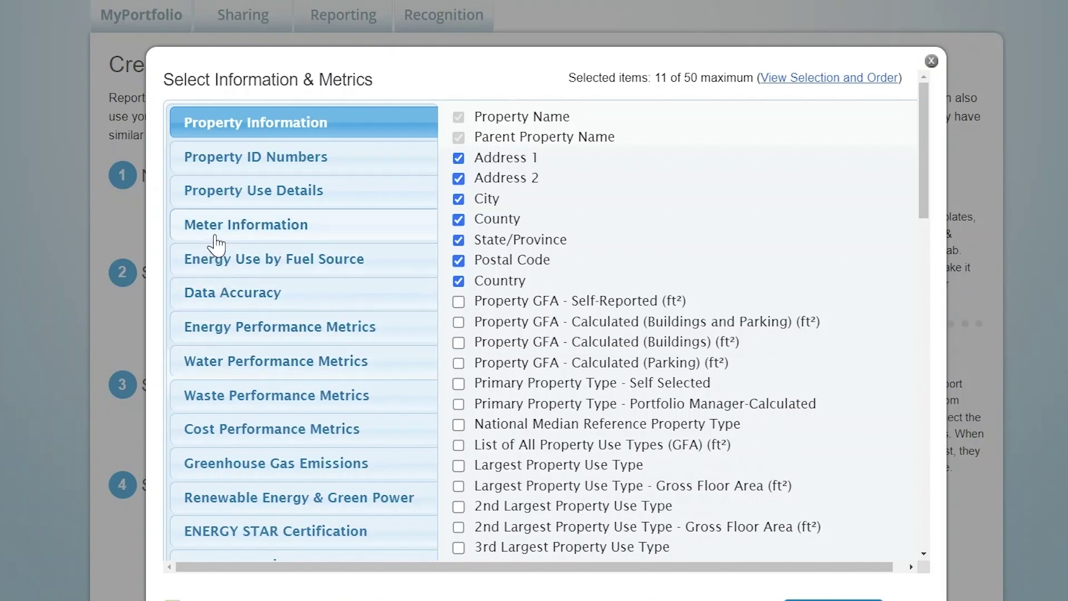
# Add ENERGY STAR Score and Weather Normalized Site and Source Energy Use metrics.
pyautogui.click(215, 334)
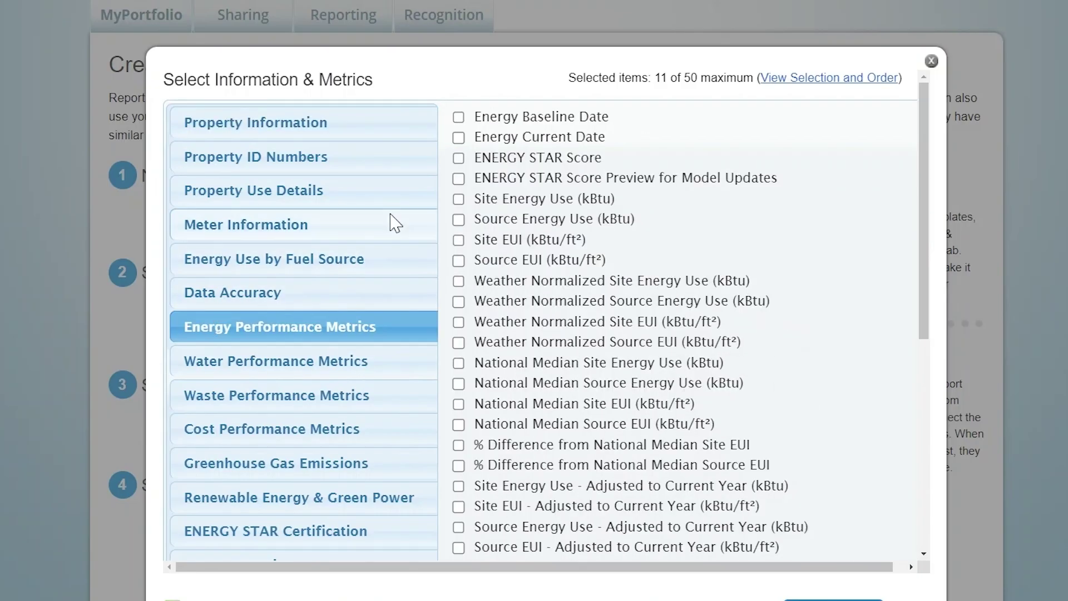
pyautogui.click(459, 158)
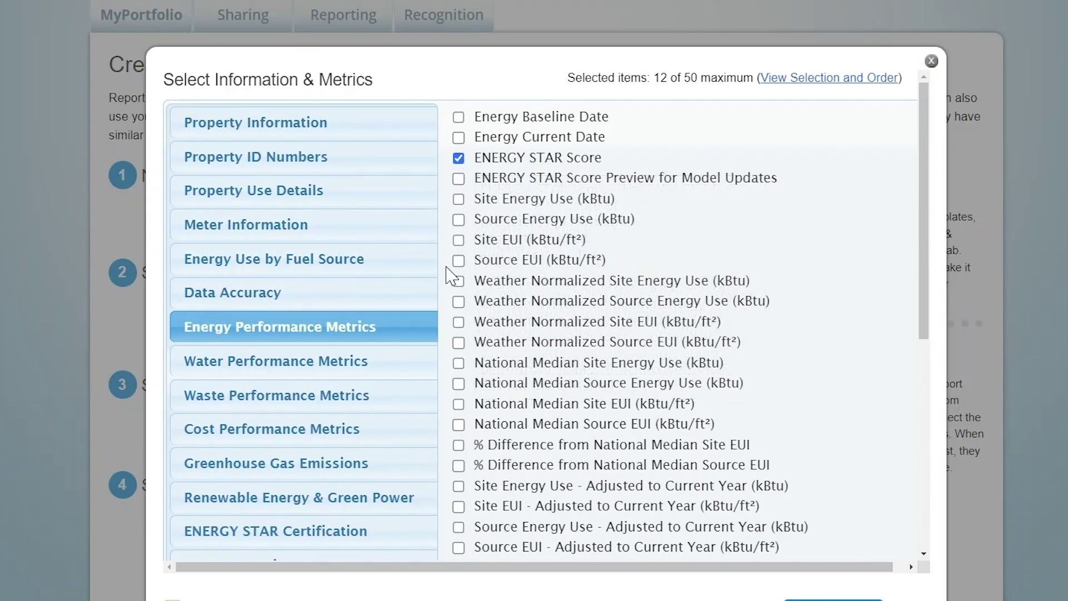
pyautogui.click(458, 281)
pyautogui.click(458, 302)
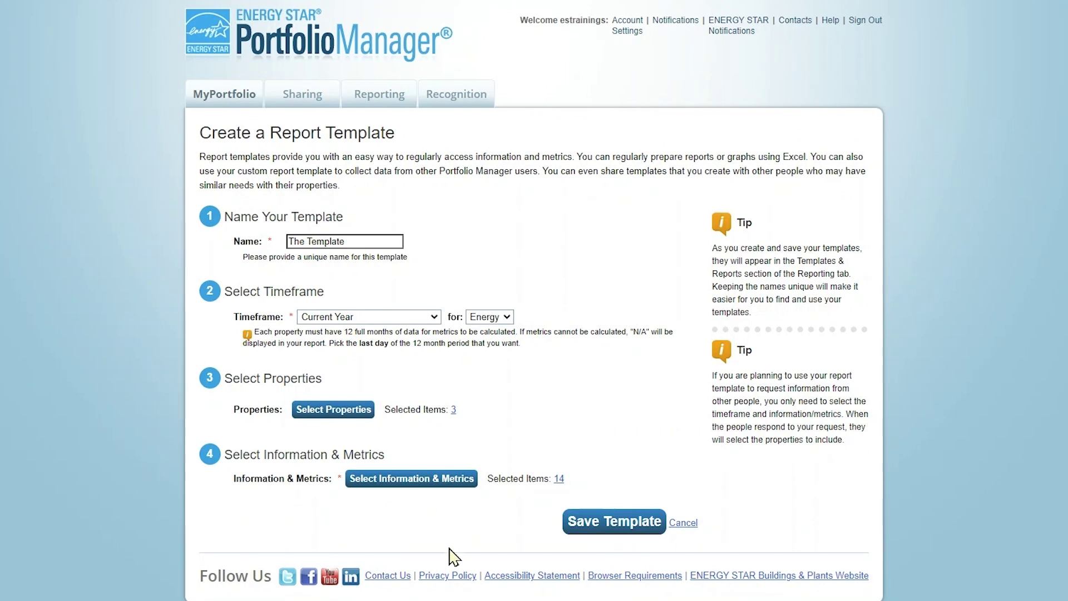
# Save The Template and bring up its actions under My Reports and Templates.
pyautogui.click(610, 529)
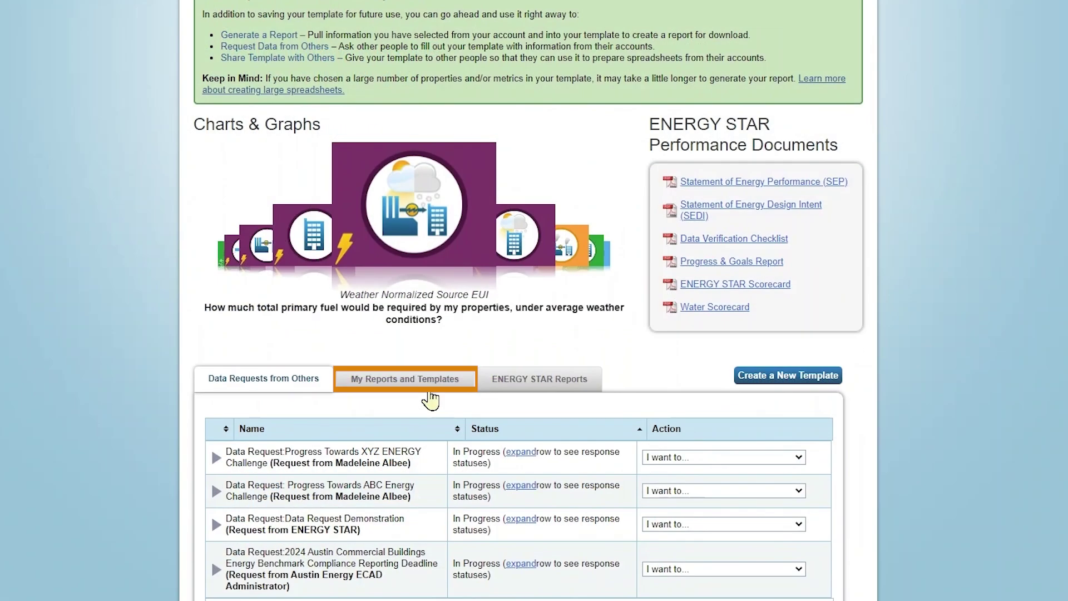
pyautogui.click(424, 394)
pyautogui.scroll(-3, 432, 396)
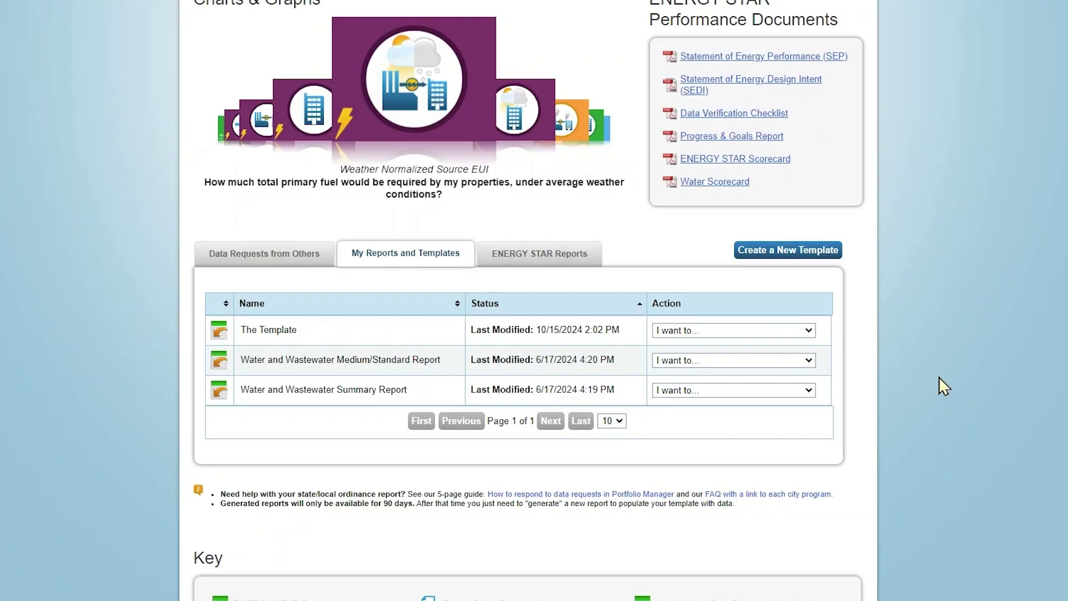
pyautogui.click(808, 331)
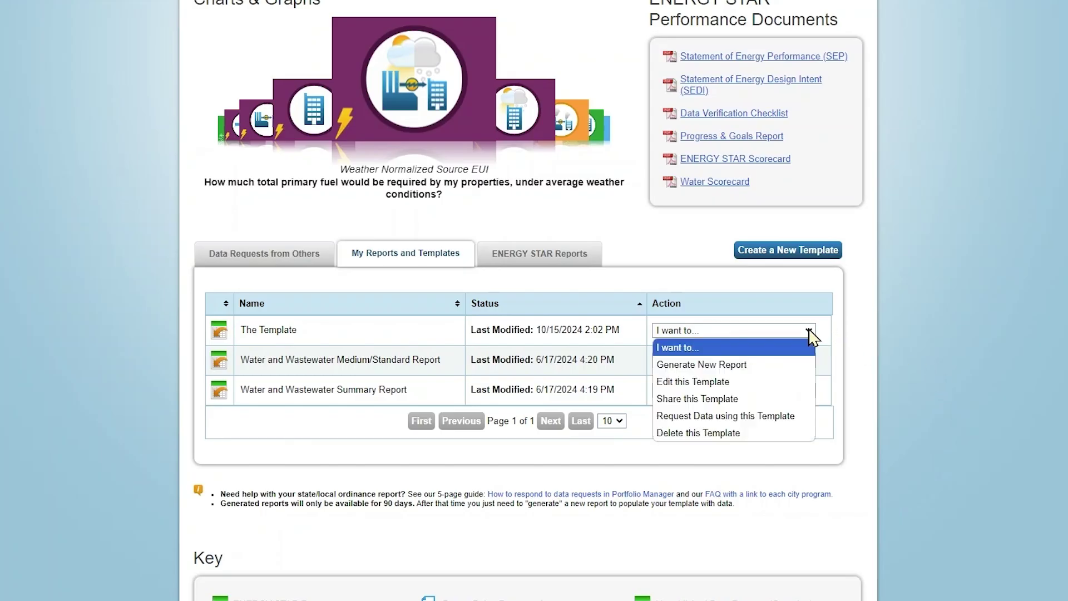
# Start a data request from The Template named 'Sample Data Request'.
pyautogui.click(797, 426)
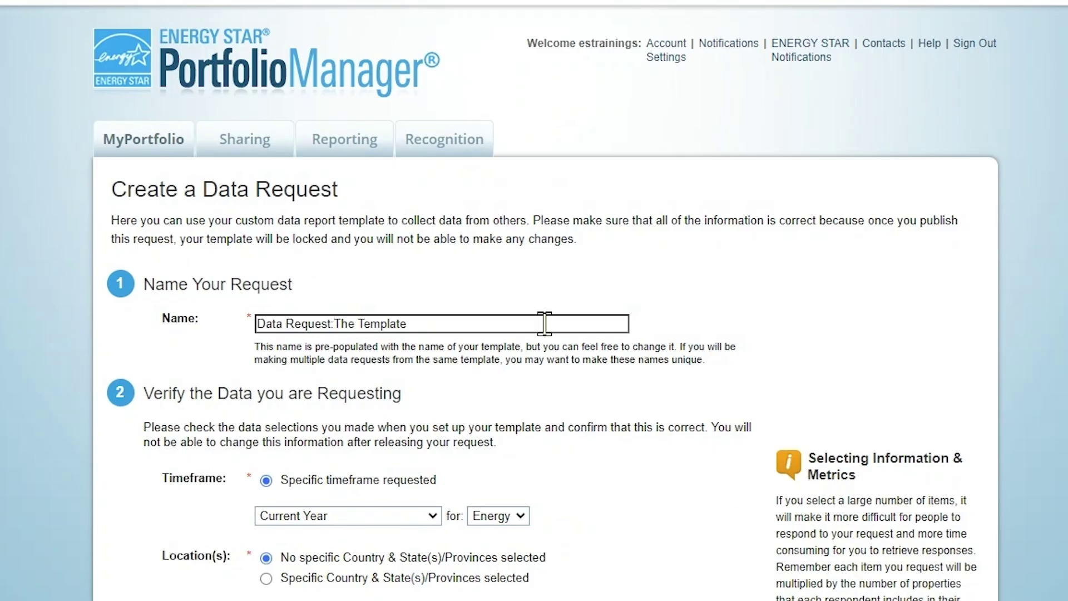
pyautogui.moveTo(526, 235); pyautogui.dragTo(309, 251)
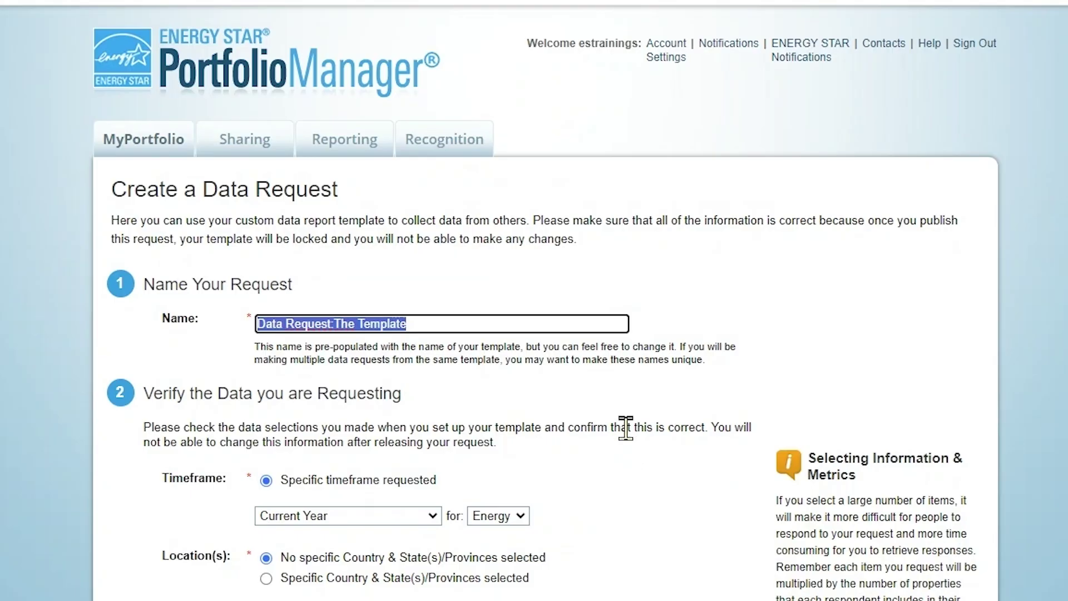
pyautogui.press('BackSpace')
pyautogui.write('Sam')
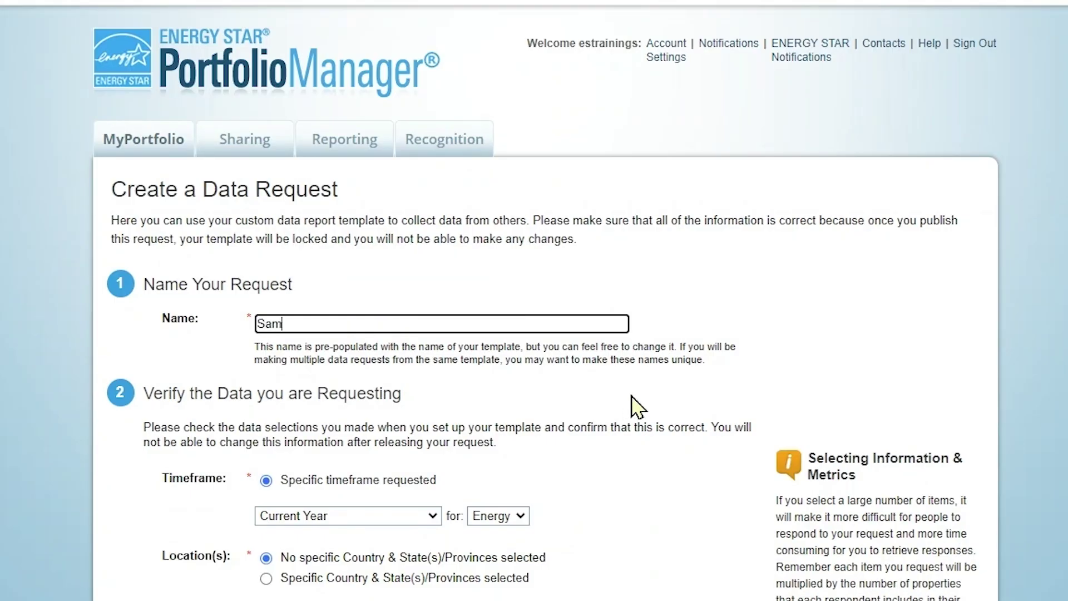
pyautogui.write('ple Data Request')
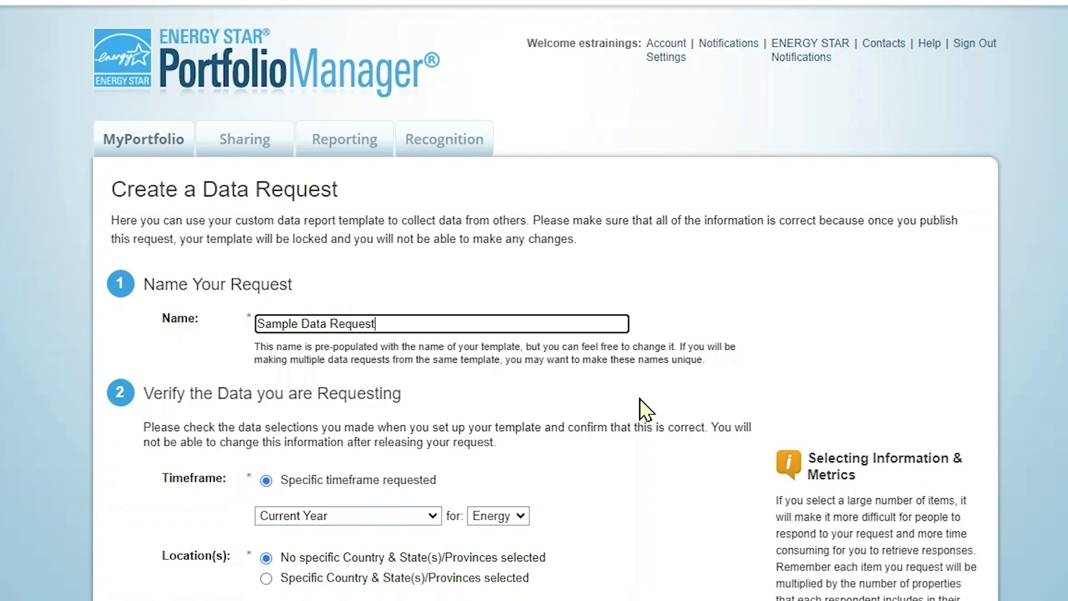
# Set the request's timeframe to a Single Year ending Jul 31, 2024.
pyautogui.scroll(-3, 778, 389)
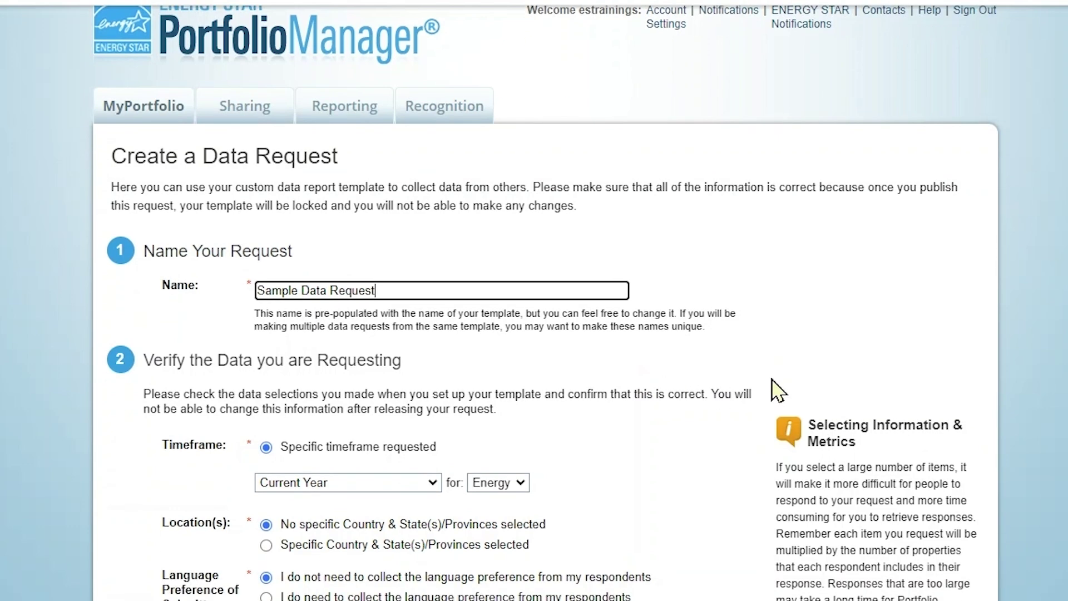
pyautogui.scroll(-2, 778, 390)
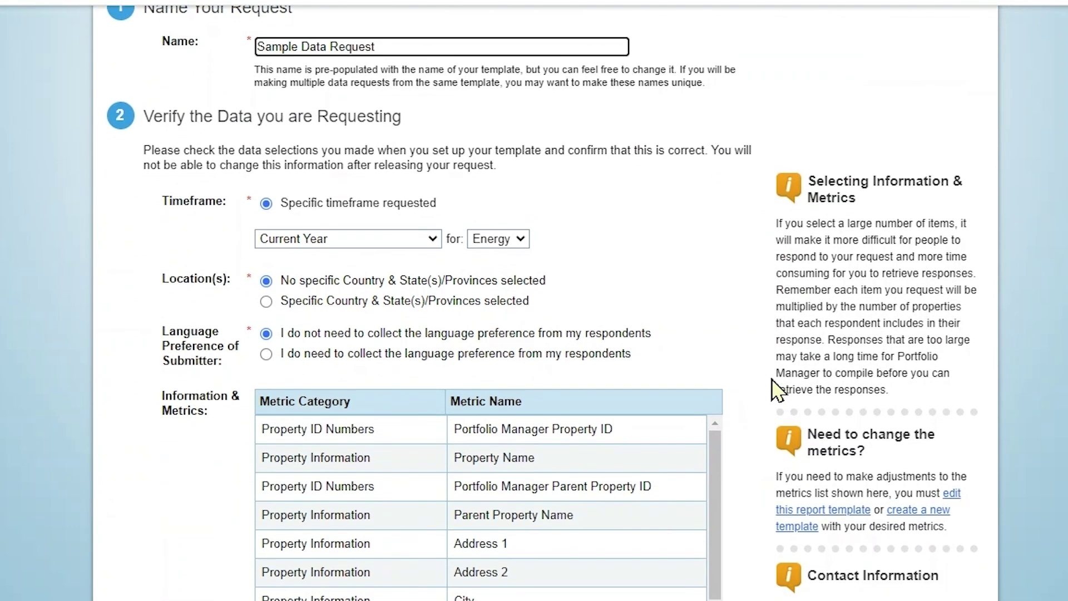
pyautogui.click(431, 238)
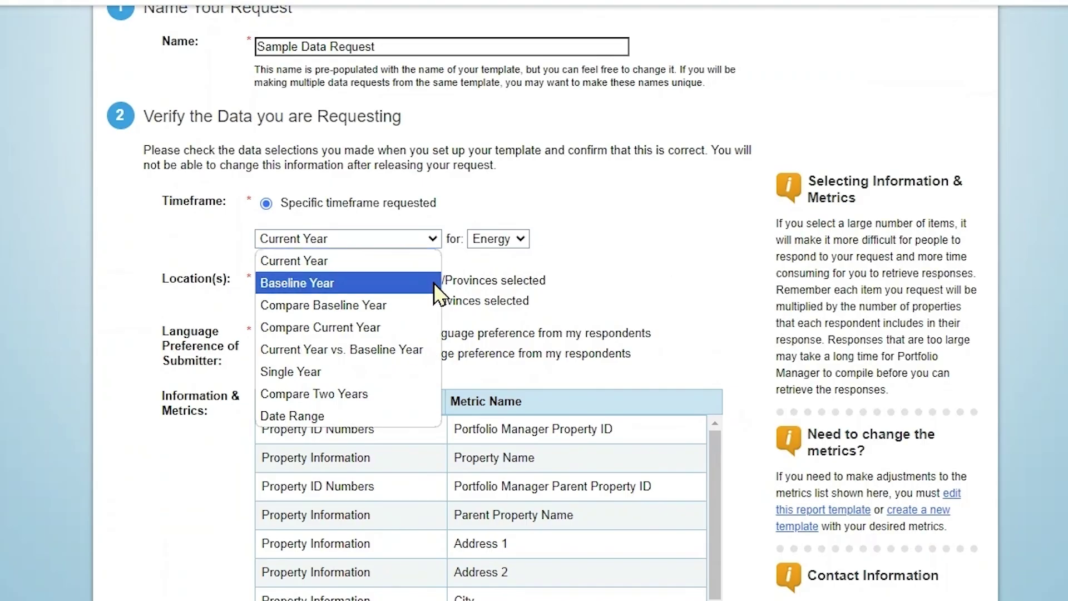
pyautogui.click(427, 382)
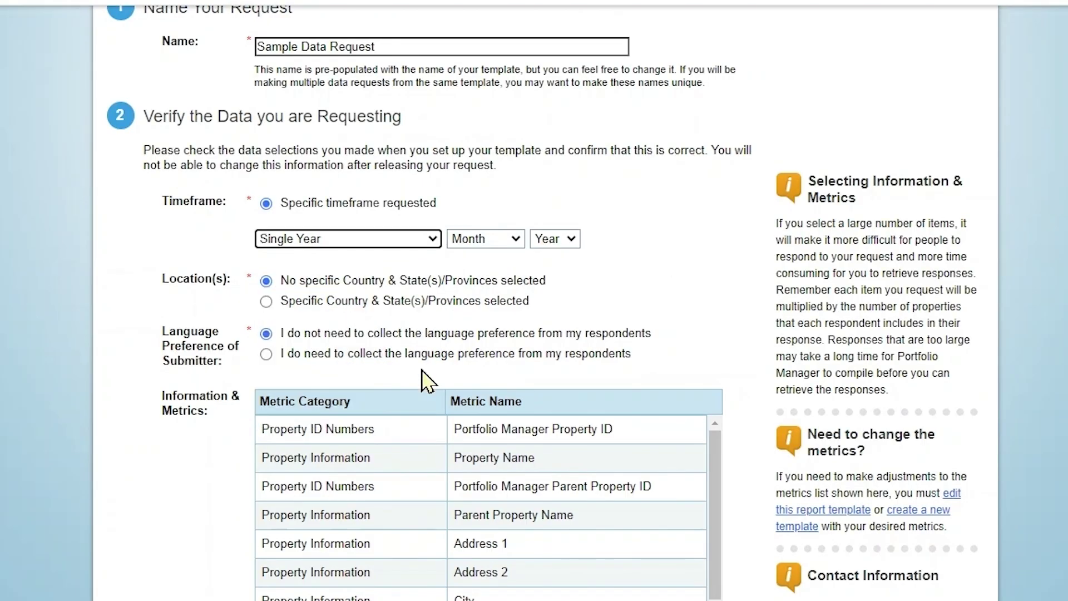
pyautogui.click(516, 240)
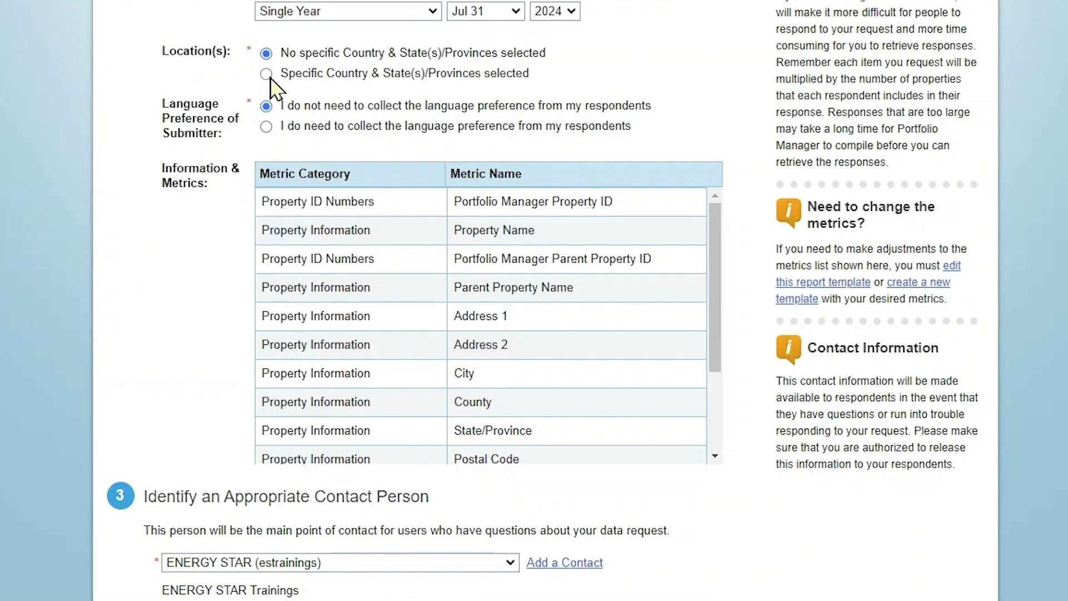
# Restrict the request to a specific location: United States, state of Virginia.
pyautogui.click(268, 75)
pyautogui.click(412, 108)
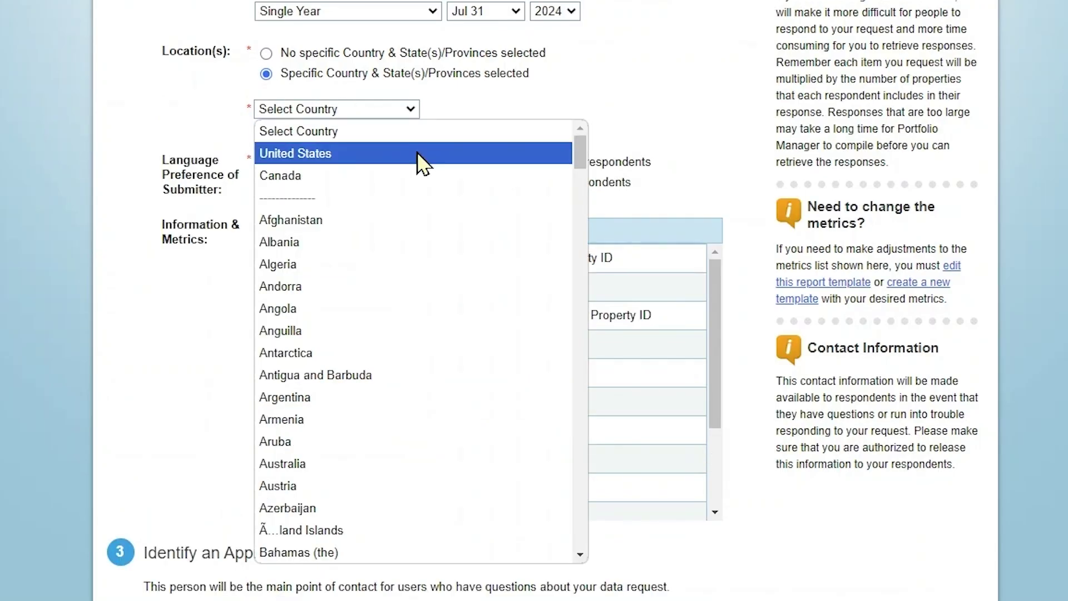
pyautogui.click(423, 158)
pyautogui.click(593, 110)
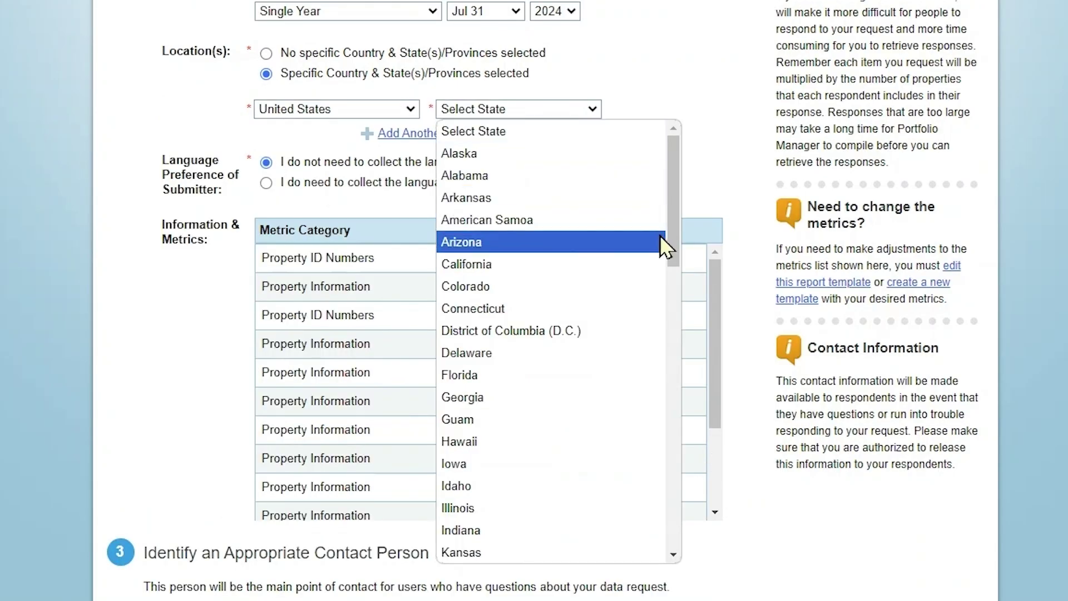
pyautogui.moveTo(671, 234); pyautogui.dragTo(668, 503)
pyautogui.click(587, 490)
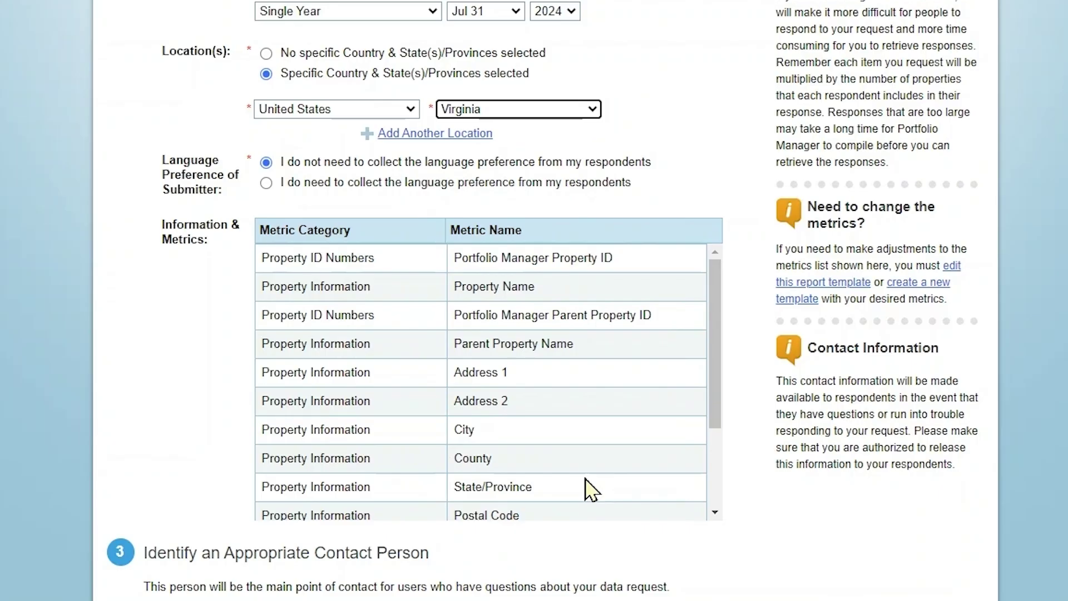
pyautogui.scroll(-8, 590, 489)
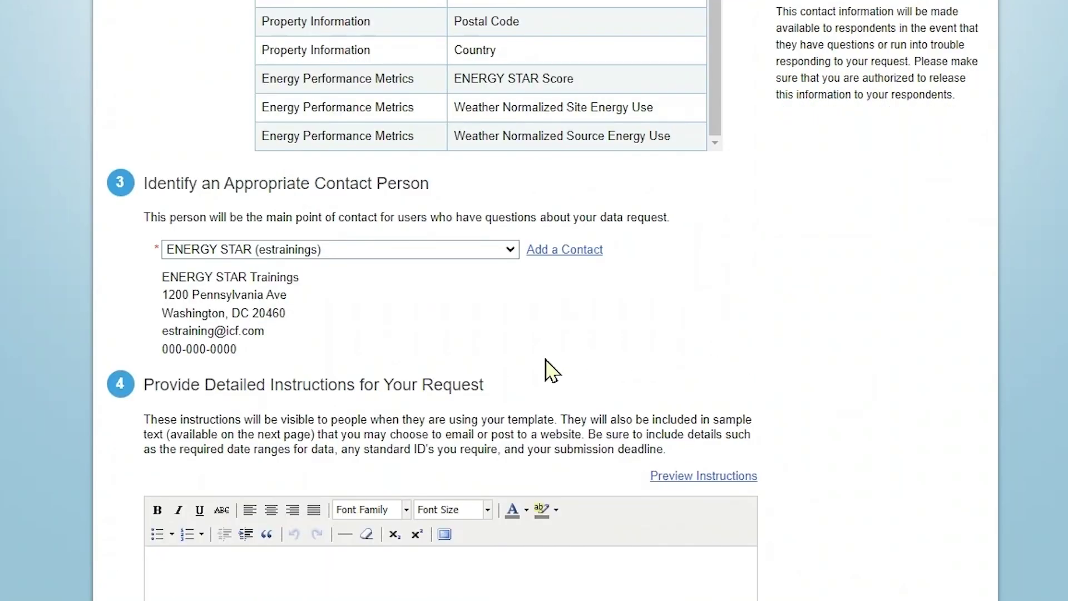
pyautogui.click(511, 252)
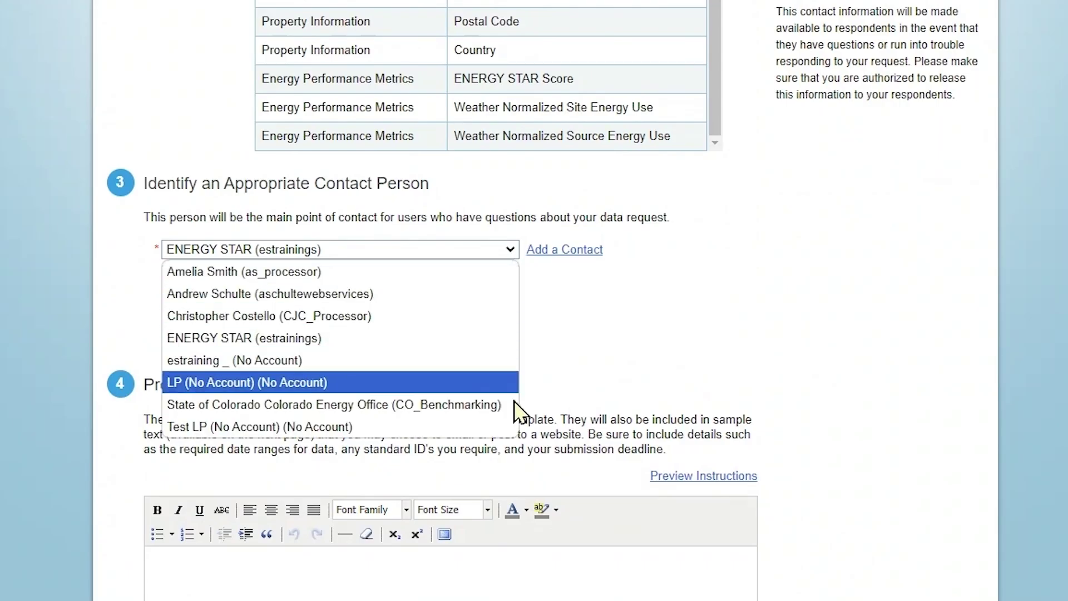
pyautogui.click(490, 340)
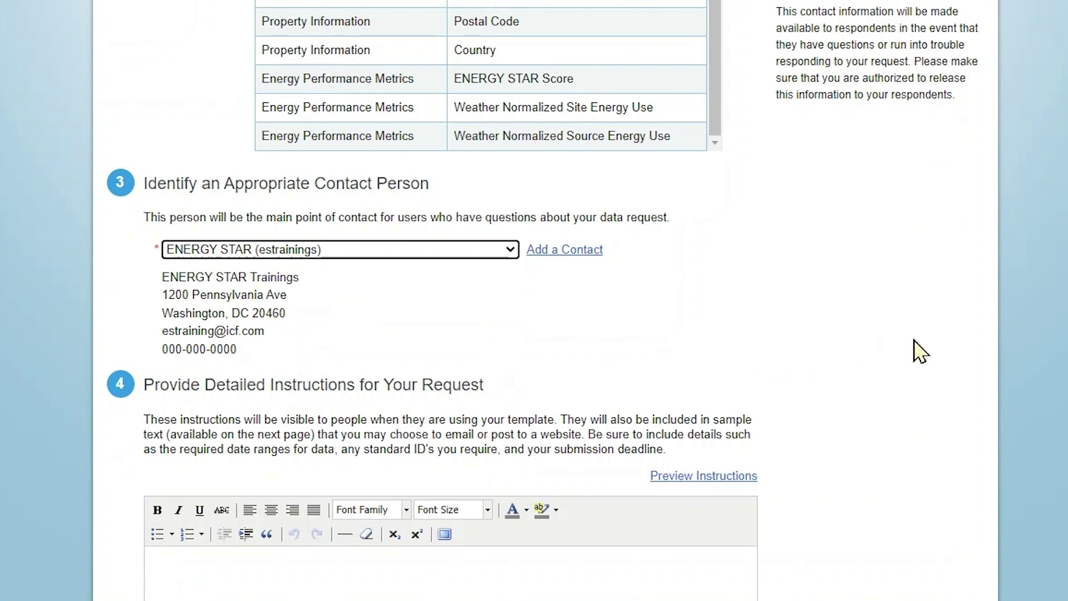
pyautogui.scroll(-5, 921, 352)
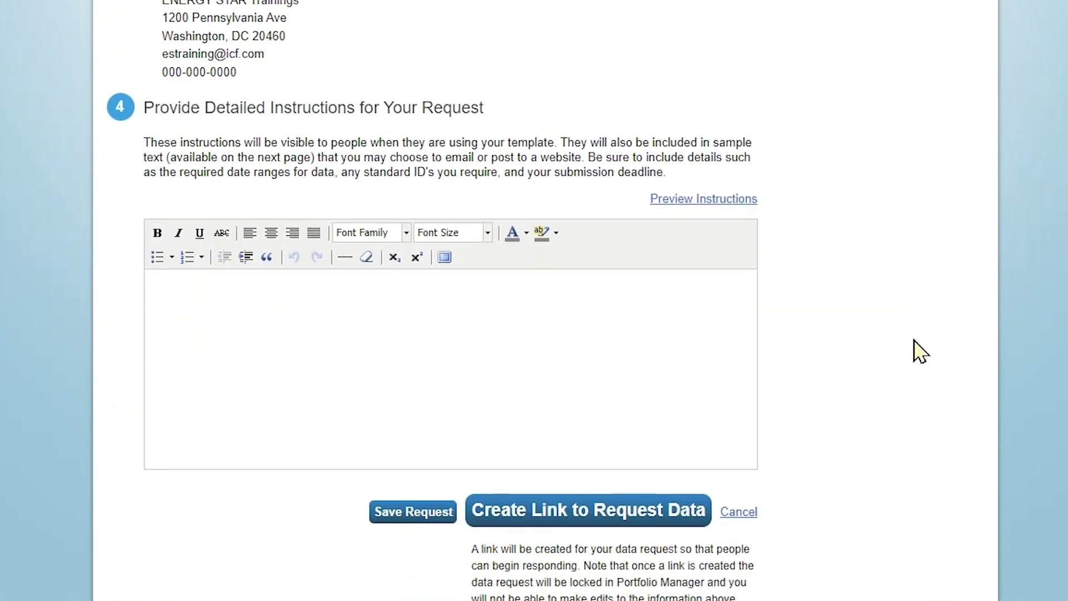
# Paste the instructions for buildings over 50,000 sq. ft., due October 31, 2024, preview them, and save.
pyautogui.scroll(-2, 921, 352)
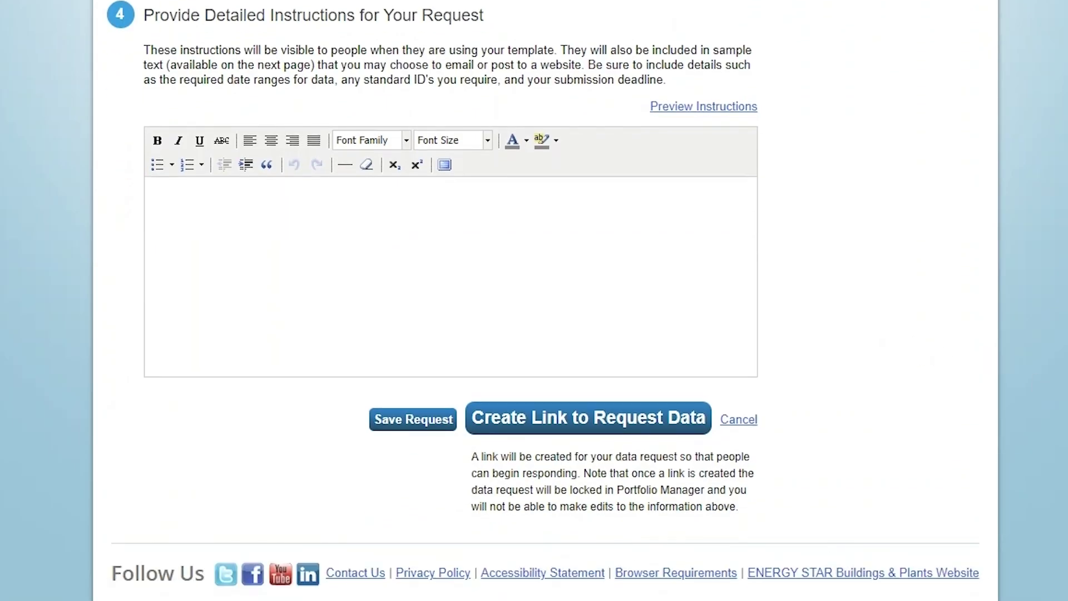
pyautogui.write('In responding to this request, please be sure to select all commerial buildings in your portfolio with floor area larger than 50,000 sq. ft. You are expected to report on the 12-month period ending July 31, 2024. All responses must be submitted no later than October 31, 2024.')
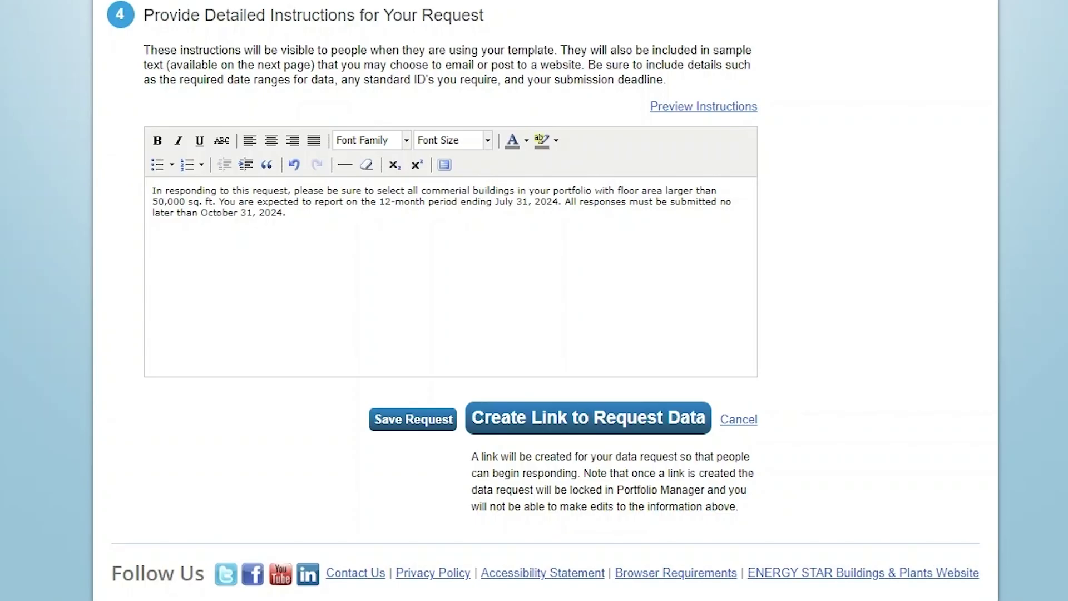
pyautogui.click(731, 109)
pyautogui.scroll(-5, 745, 275)
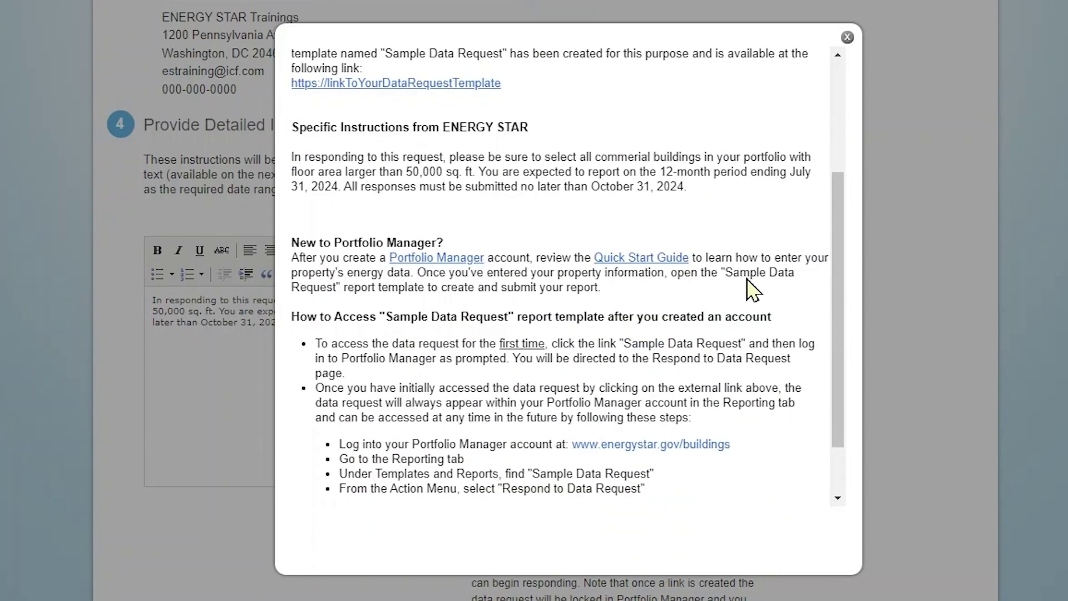
pyautogui.click(790, 493)
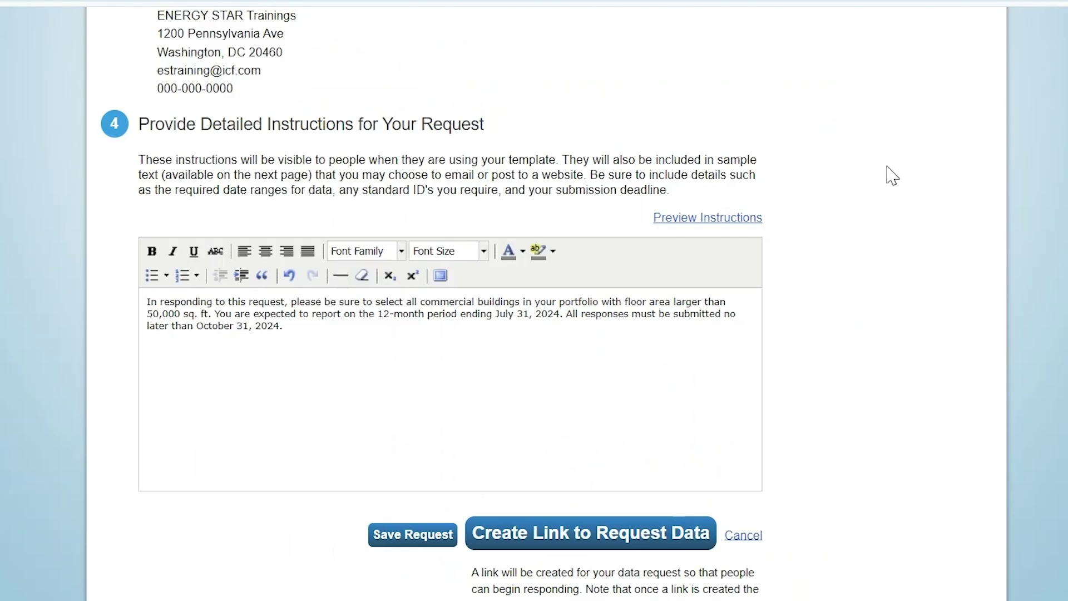
pyautogui.click(410, 543)
pyautogui.click(614, 540)
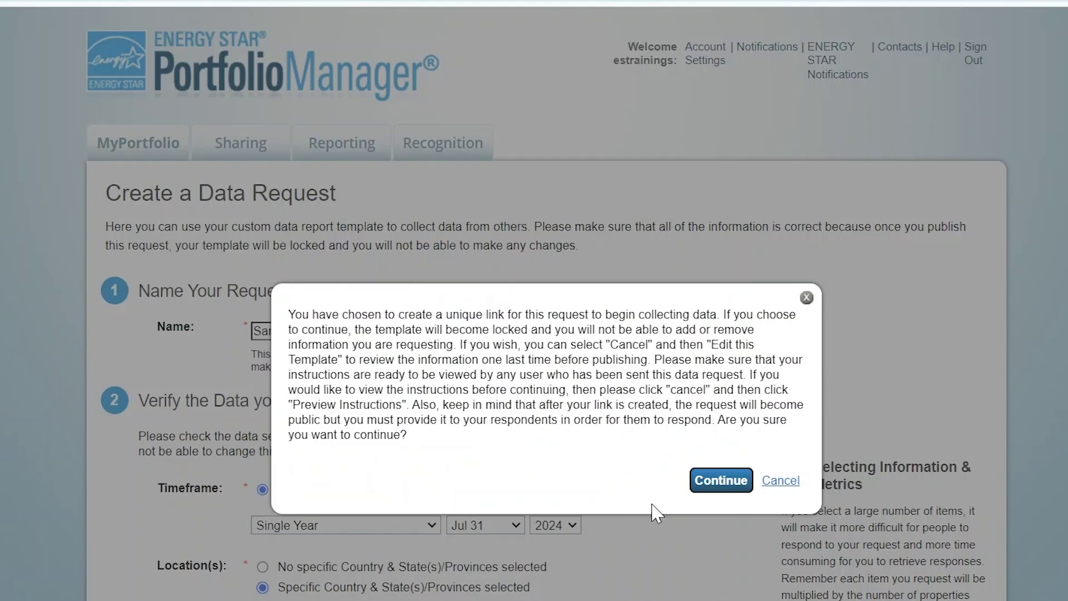
# Confirm releasing Sample Data Request and review its shareable link page.
pyautogui.click(723, 482)
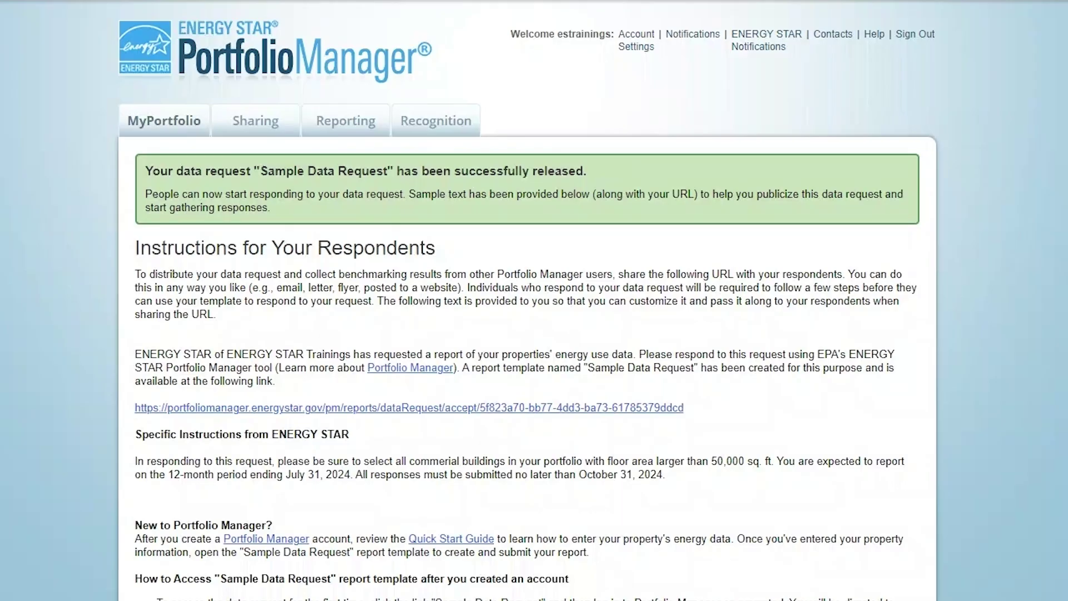
pyautogui.scroll(-2, 534, 301)
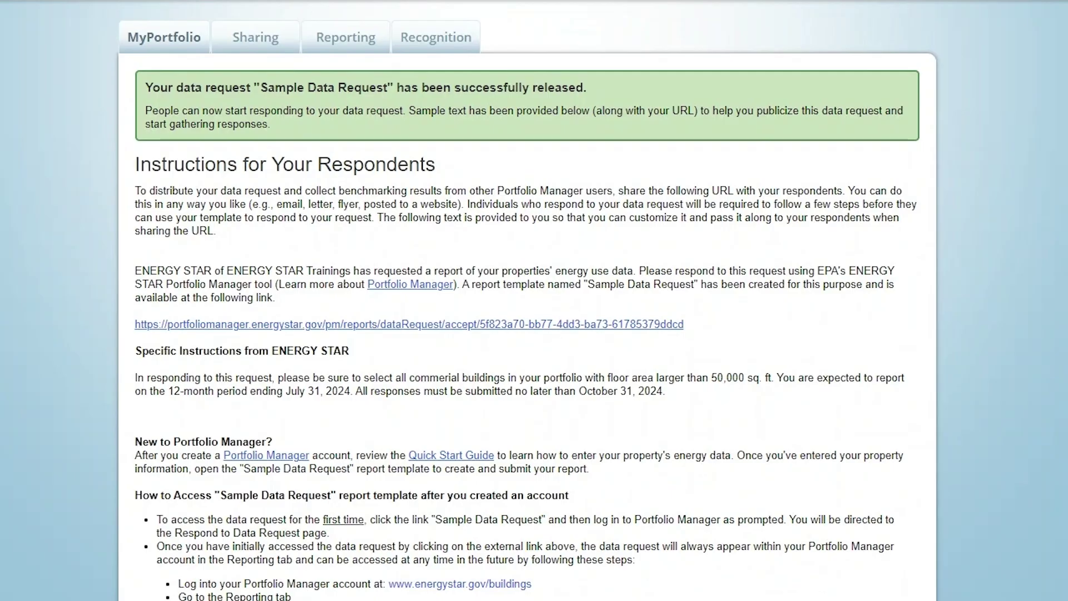
pyautogui.scroll(-2, 912, 583)
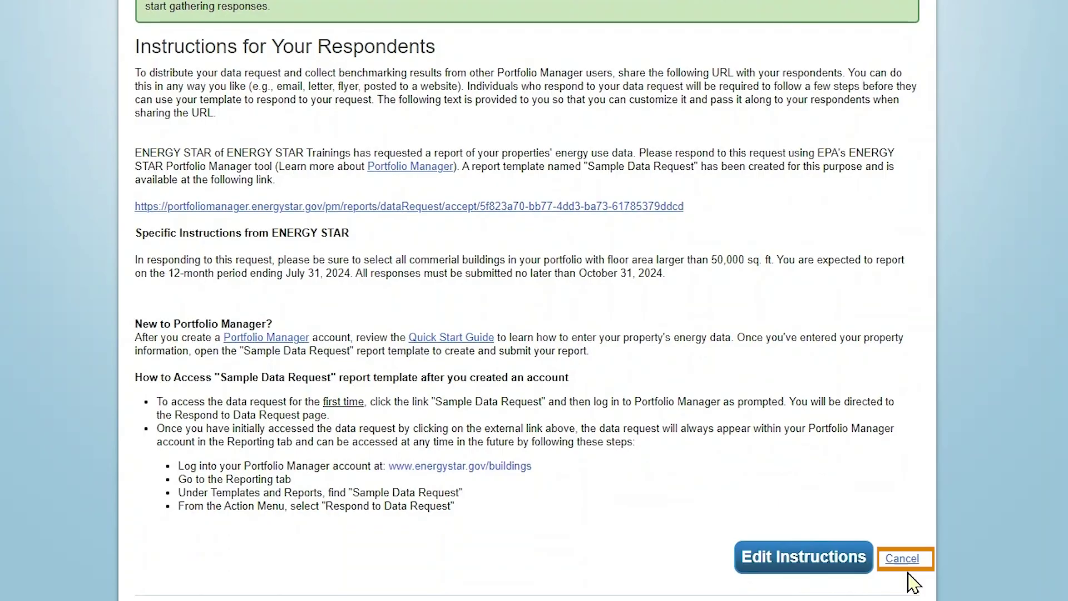
pyautogui.click(907, 568)
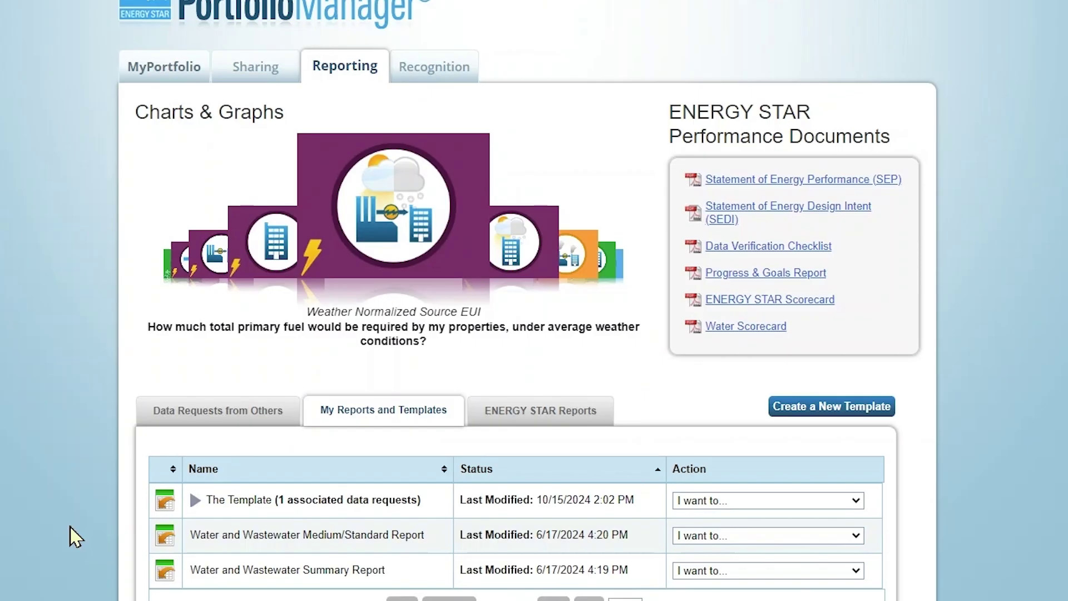
# Expand The Template to reveal Sample Data Request and list its actions.
pyautogui.scroll(-3, 24, 525)
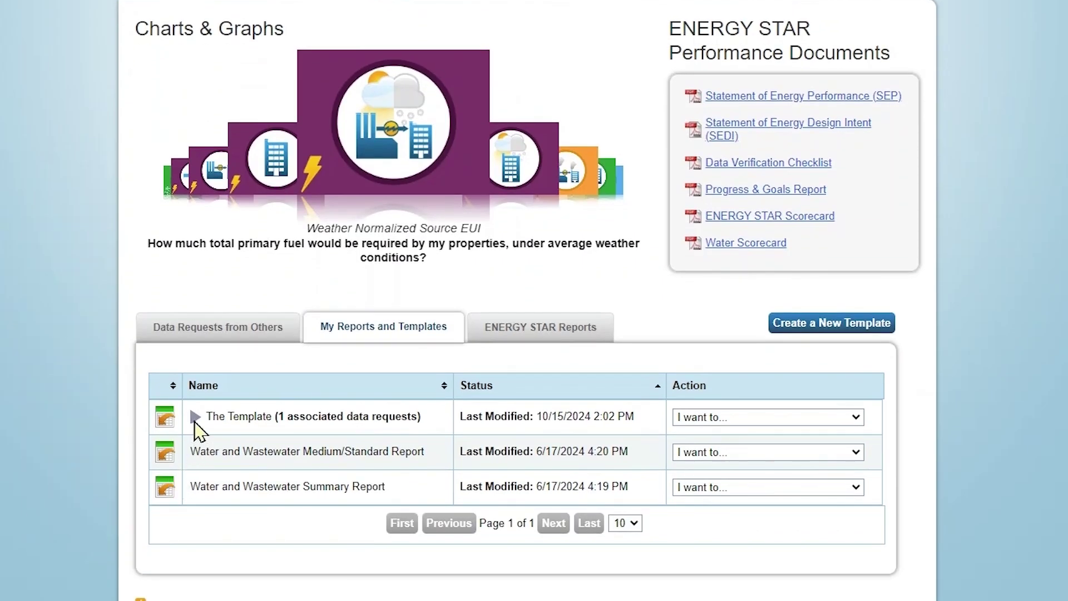
pyautogui.click(196, 416)
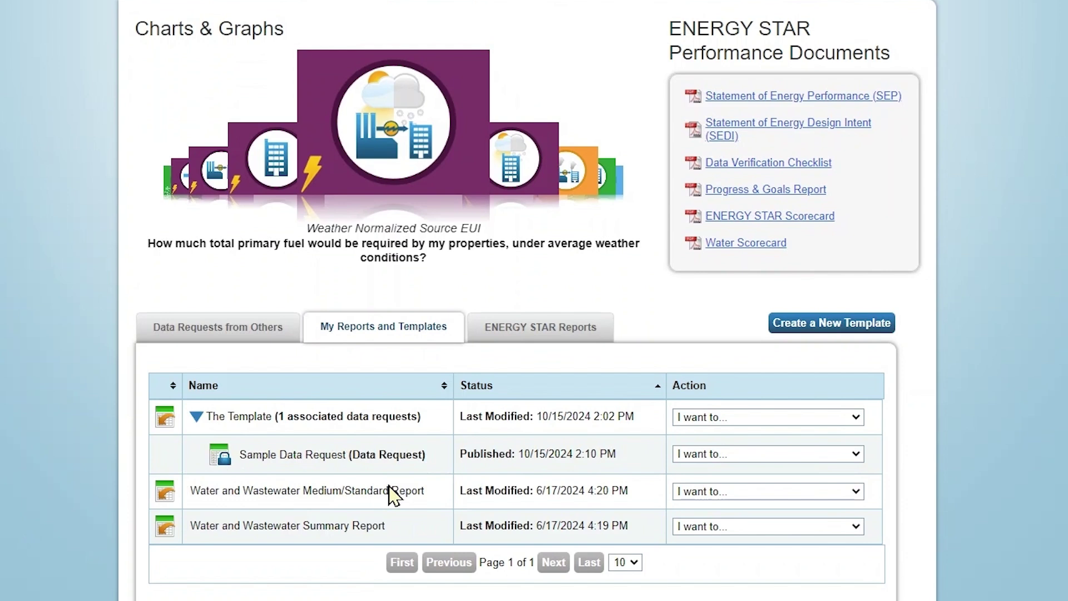
pyautogui.click(857, 454)
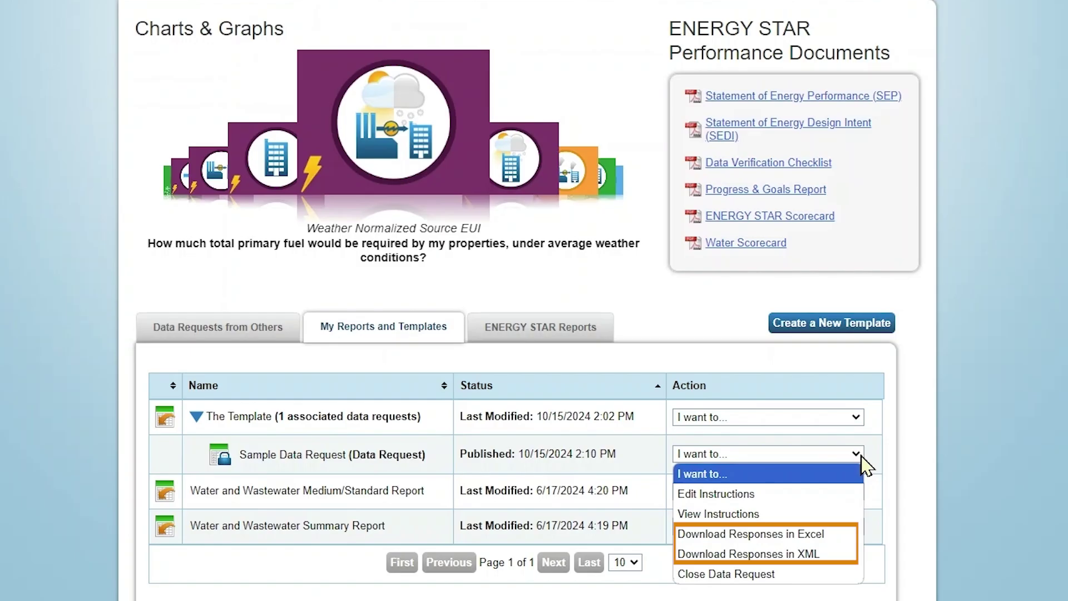